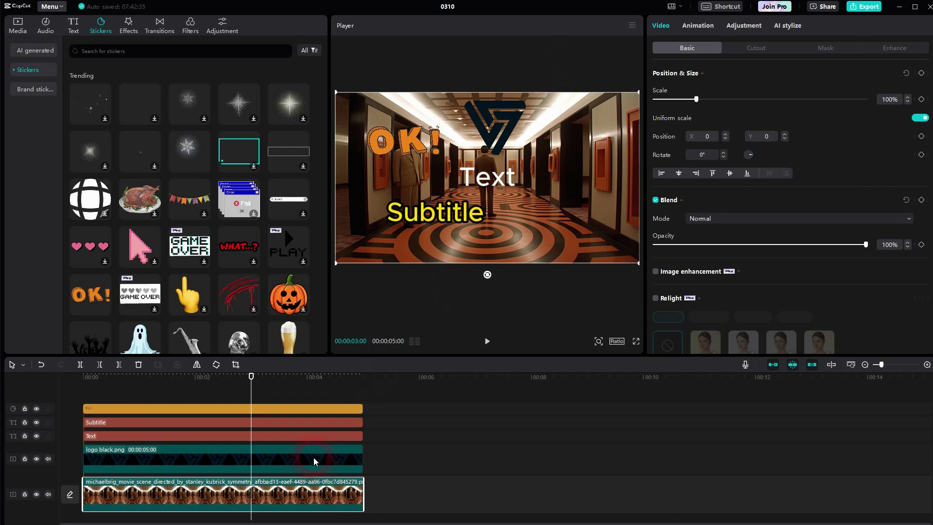
- Inspect the properties of the logo, Text, Subtitle and OK! sticker clips
left_click(314, 461)
left_click(304, 435)
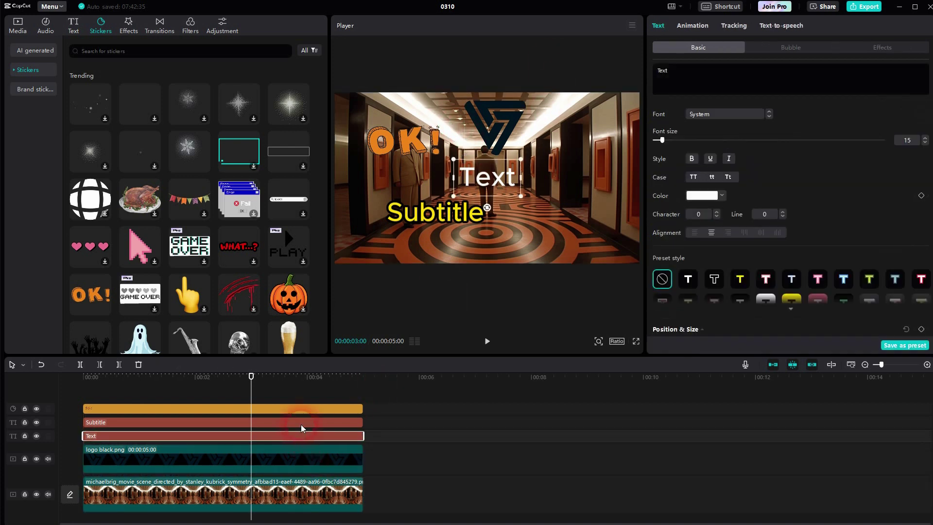
left_click(300, 424)
left_click(300, 410)
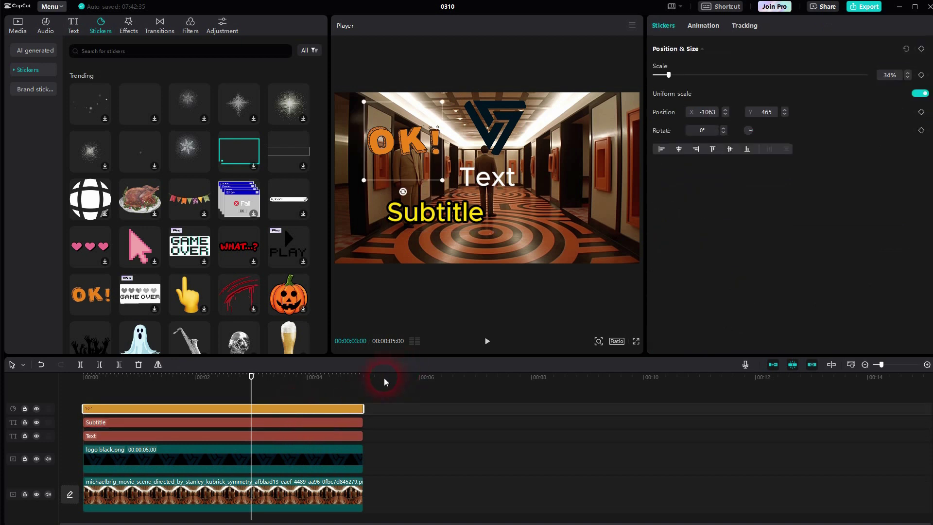
- Drag the Text caption to the lower right and check the workspace layout options
left_click(346, 437)
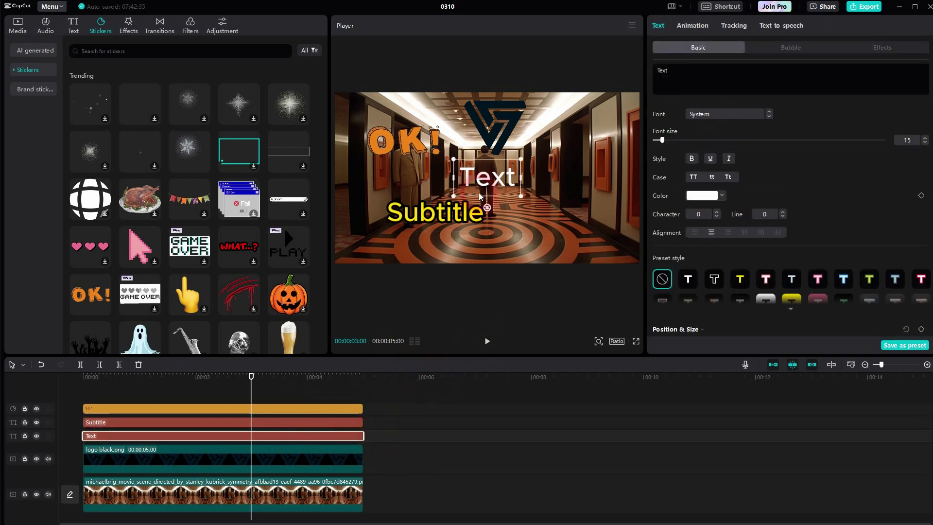
left_click_drag(483, 181, 573, 228)
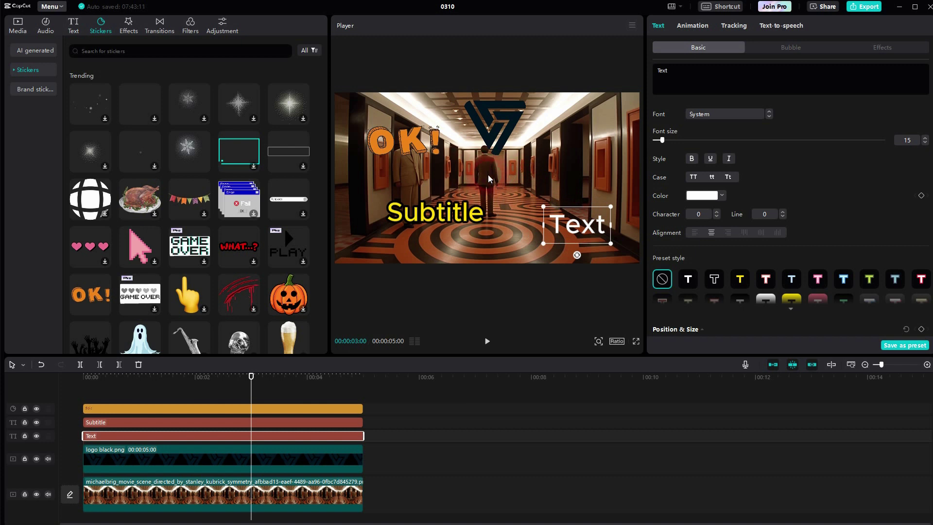
left_click(673, 7)
left_click(699, 29)
left_click(689, 49)
scroll(820, 184, "down", 2)
scroll(824, 175, "down", 2)
scroll(826, 163, "down", 2)
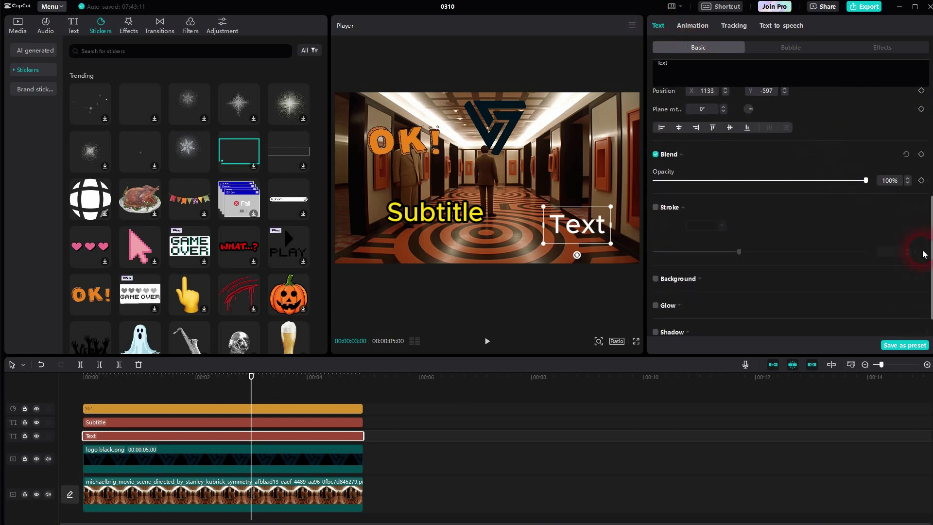
scroll(918, 241, "up", 1)
scroll(920, 190, "up", 2)
scroll(923, 181, "up", 2)
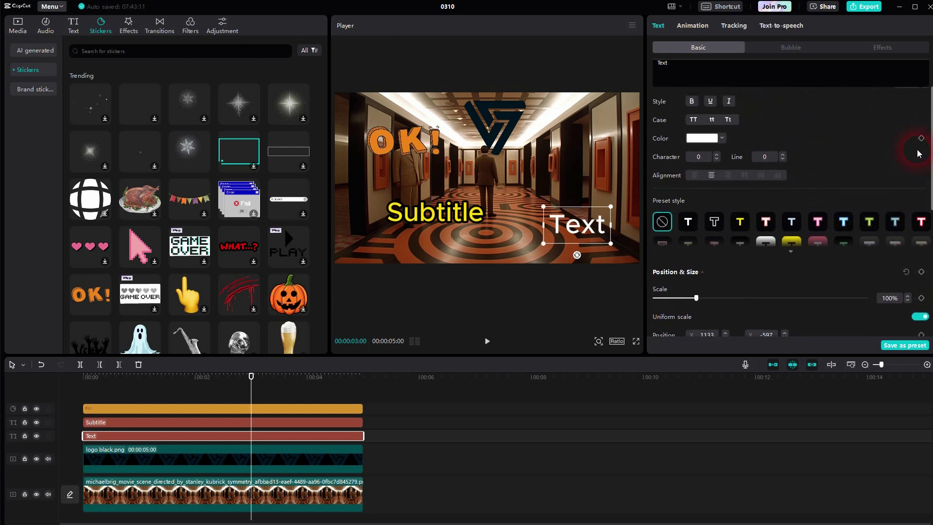
- Align the Text caption left, then centre it horizontally and vertically in the frame
left_click(577, 257)
scroll(818, 147, "down", 2)
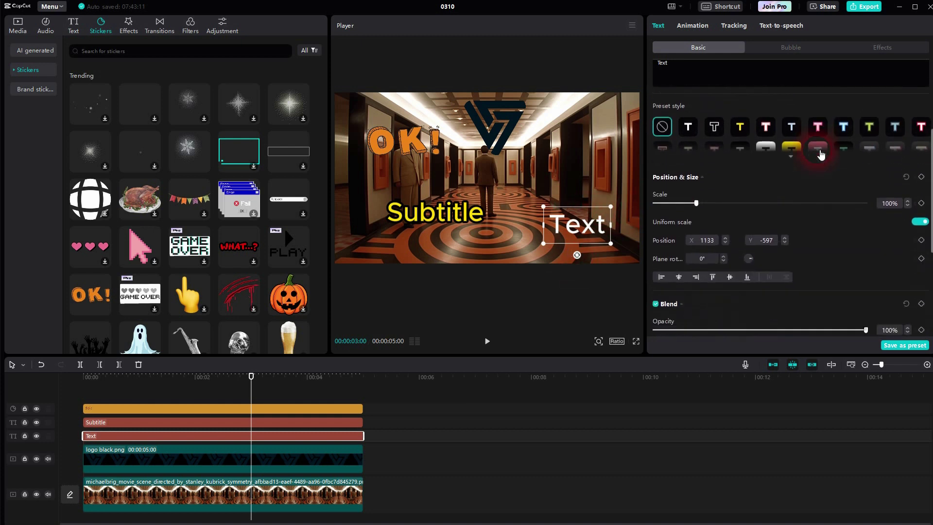
scroll(760, 216, "down", 1)
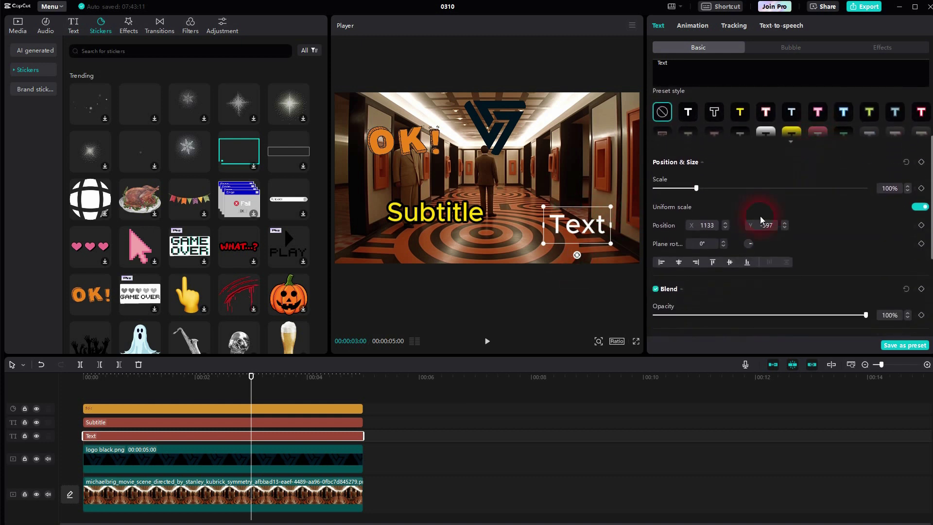
left_click(703, 163)
left_click(662, 263)
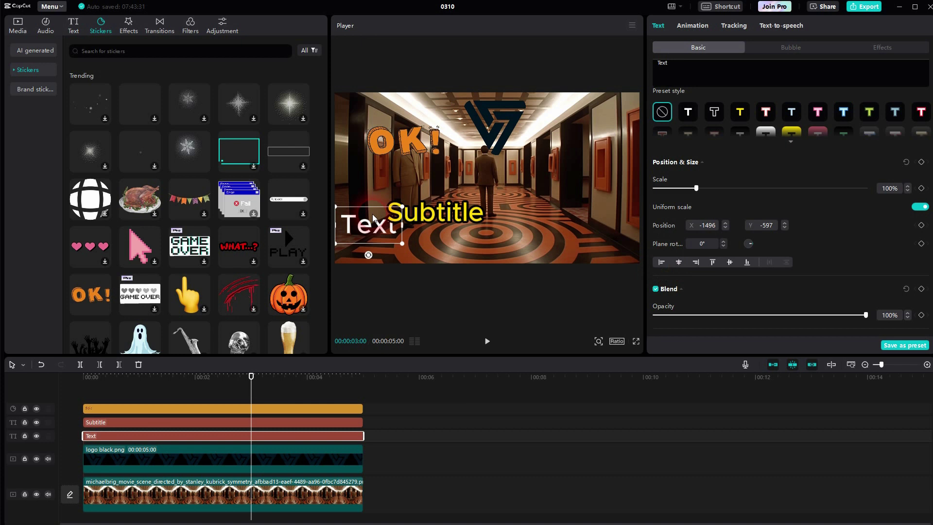
left_click(680, 265)
left_click(732, 262)
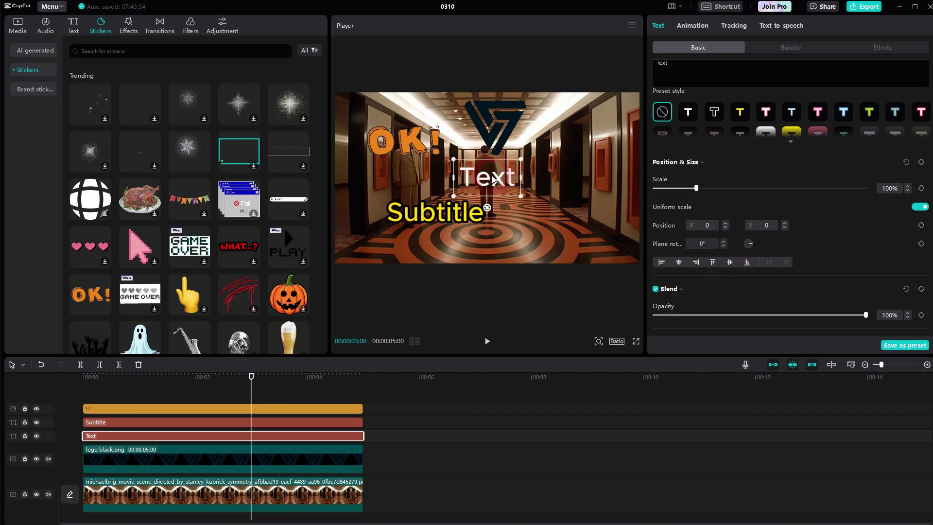
- Centre the Subtitle caption both ways, then drag it just below the Text caption
left_click(333, 419)
left_click(679, 262)
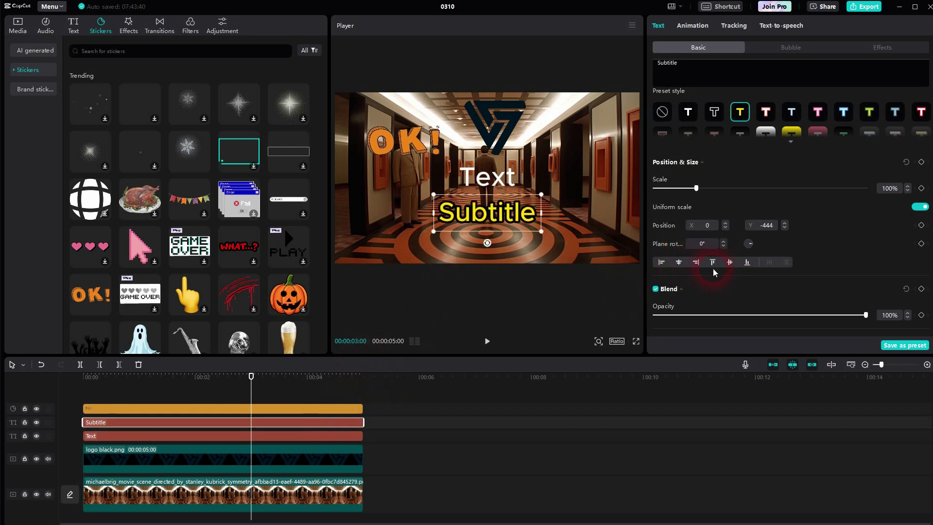
left_click(726, 266)
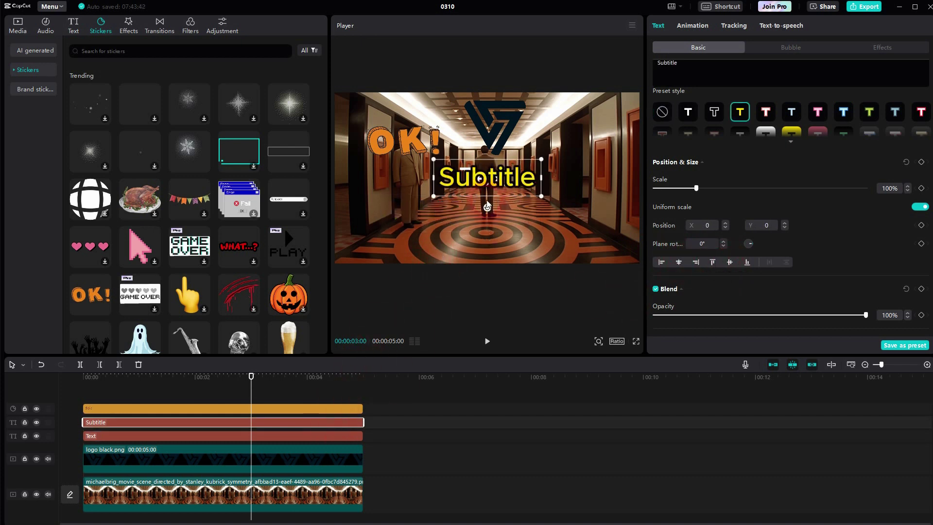
left_click_drag(494, 182, 488, 213)
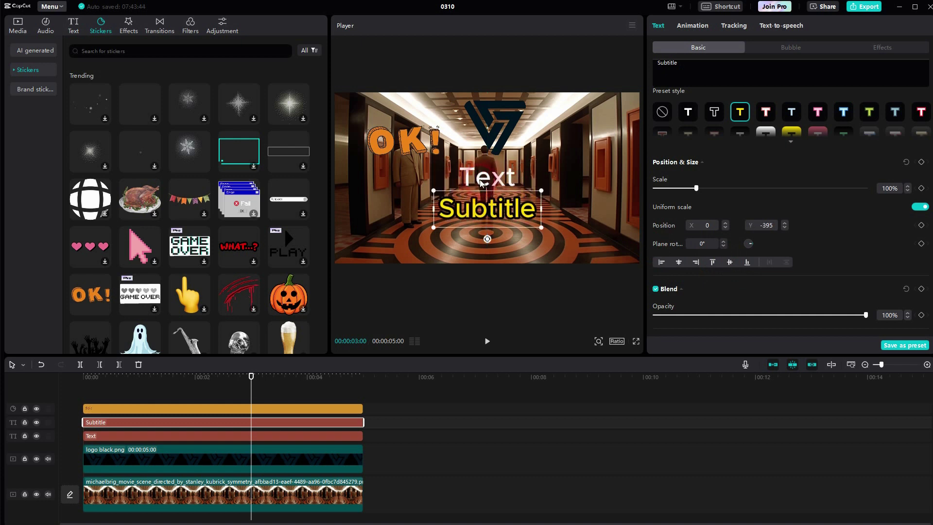
- Left-align the Text caption with the Subtitle block, after briefly trying right alignment
left_click_drag(408, 421, 344, 436)
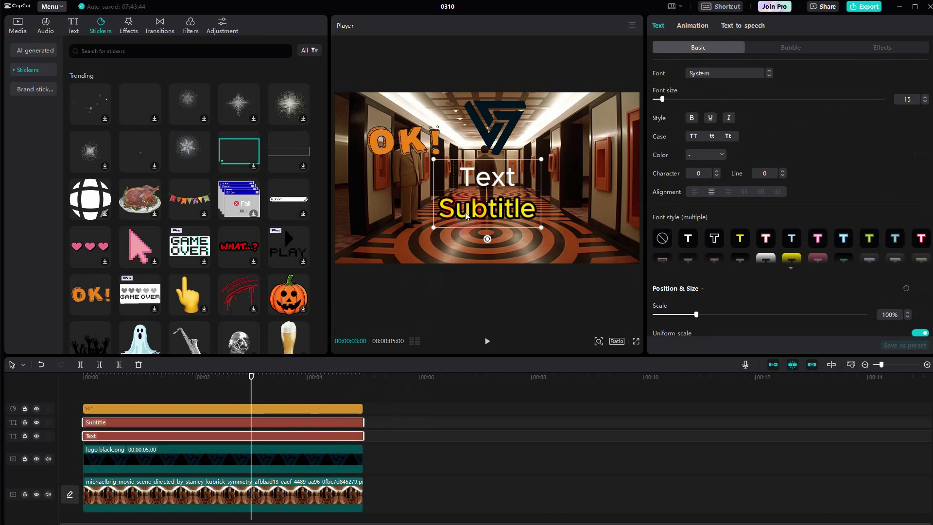
scroll(832, 186, "down", 2)
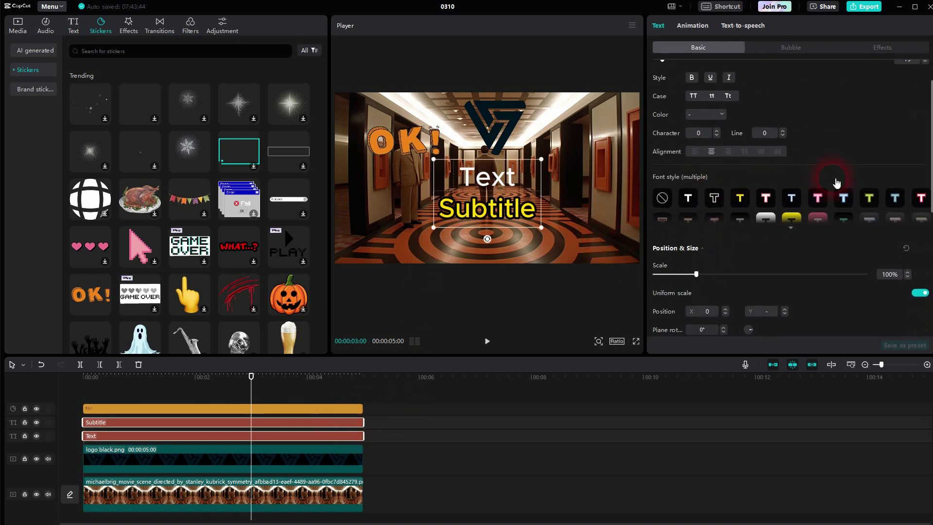
scroll(812, 182, "down", 2)
scroll(814, 182, "down", 2)
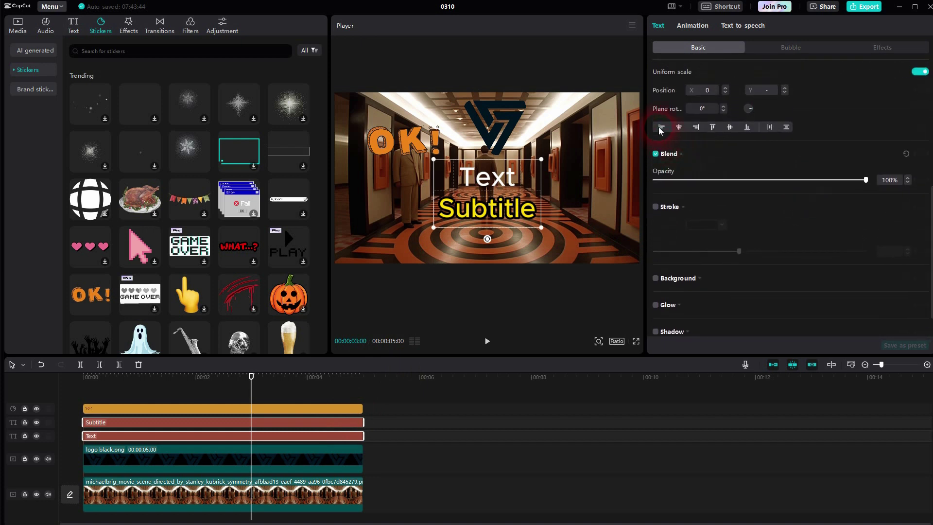
left_click(661, 127)
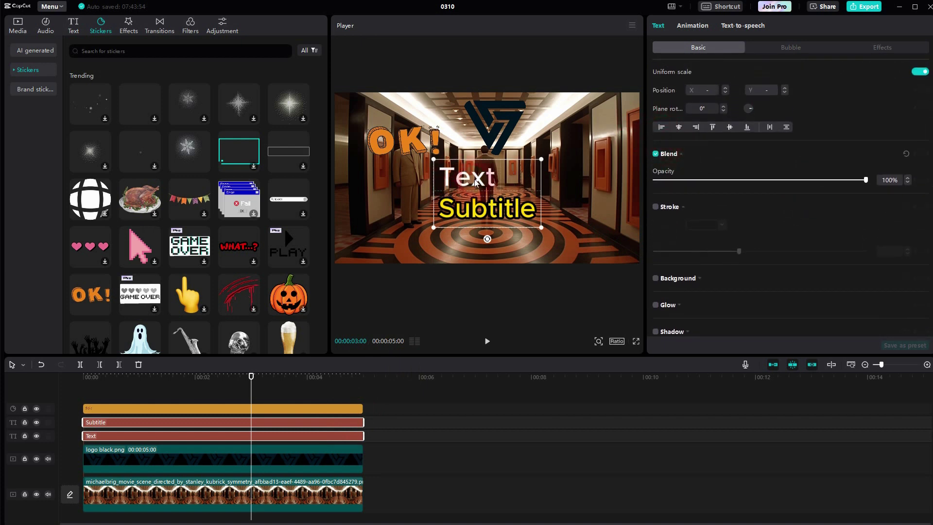
left_click(754, 132)
left_click(696, 126)
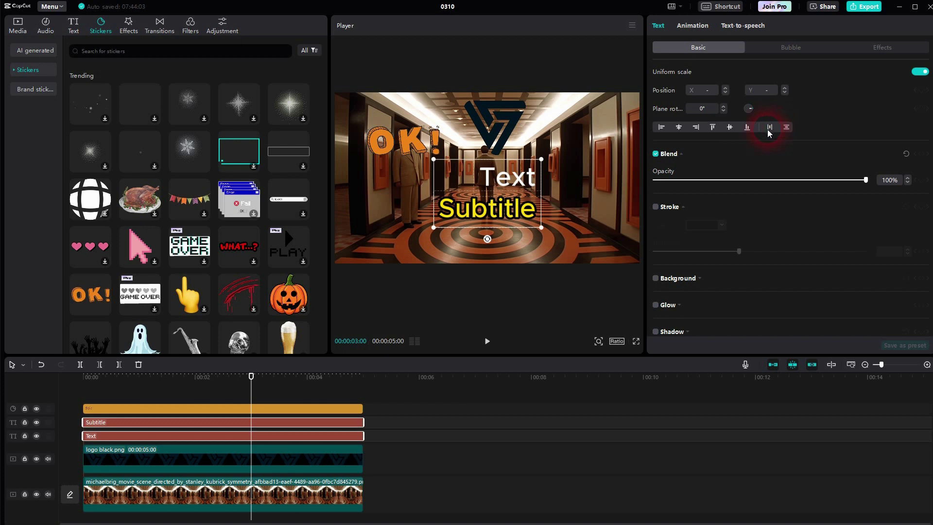
left_click(662, 127)
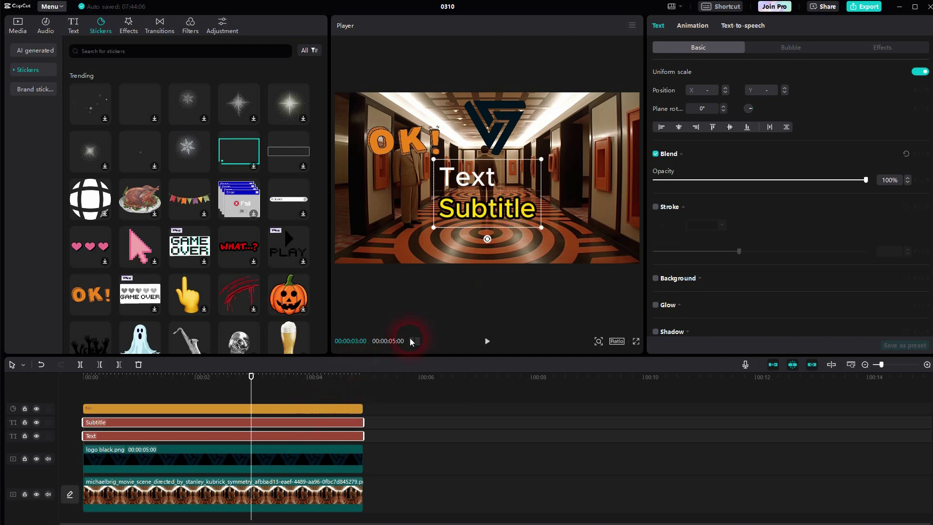
- Select the OK! sticker to reposition it next
left_click(414, 140)
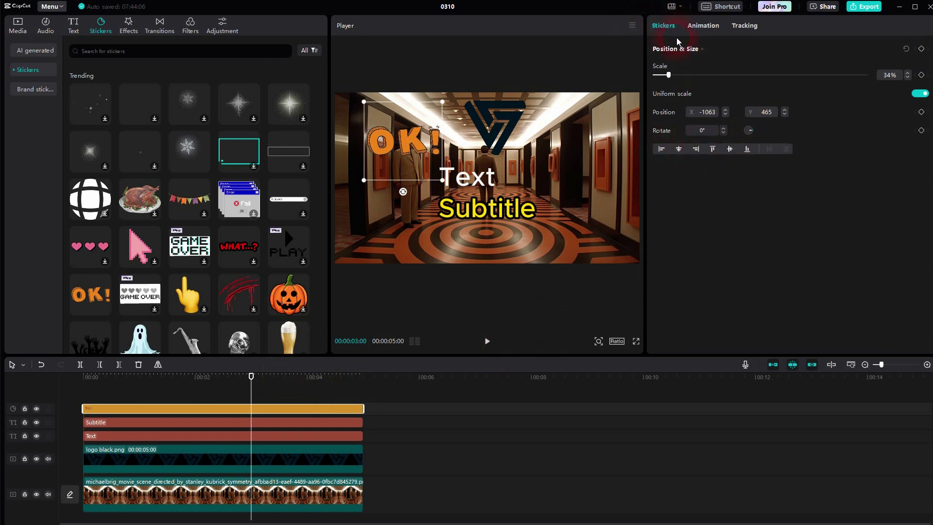
- Snap the OK! sticker to the top-left corner with Align left and Align top, then select logo black.png
left_click(695, 51)
left_click(659, 150)
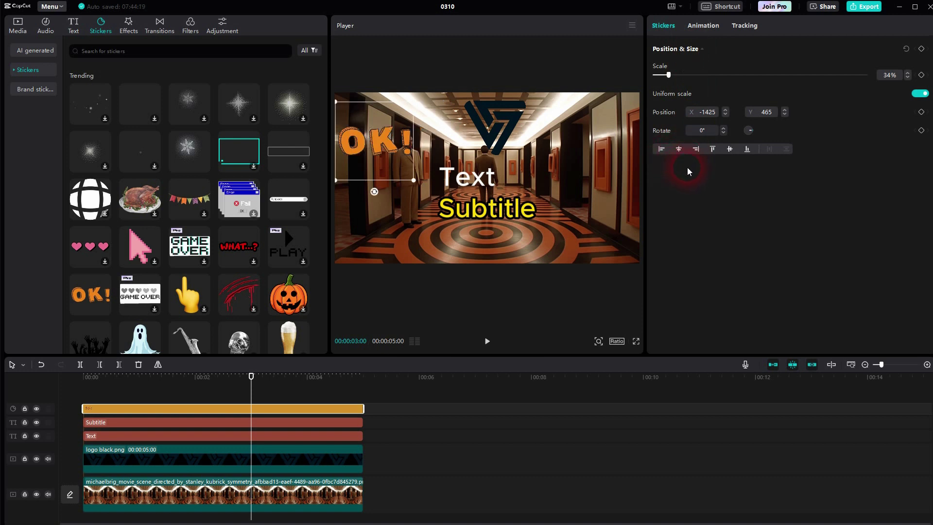
left_click(714, 148)
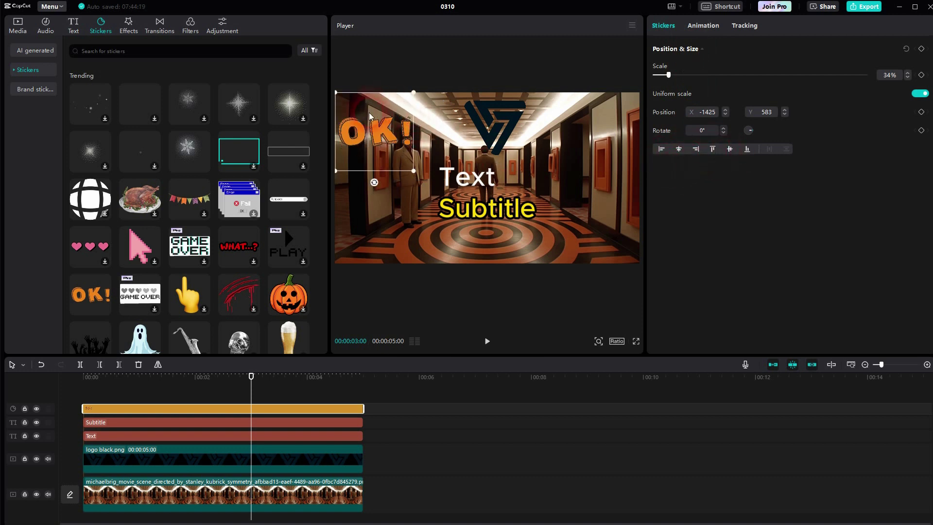
left_click(311, 467)
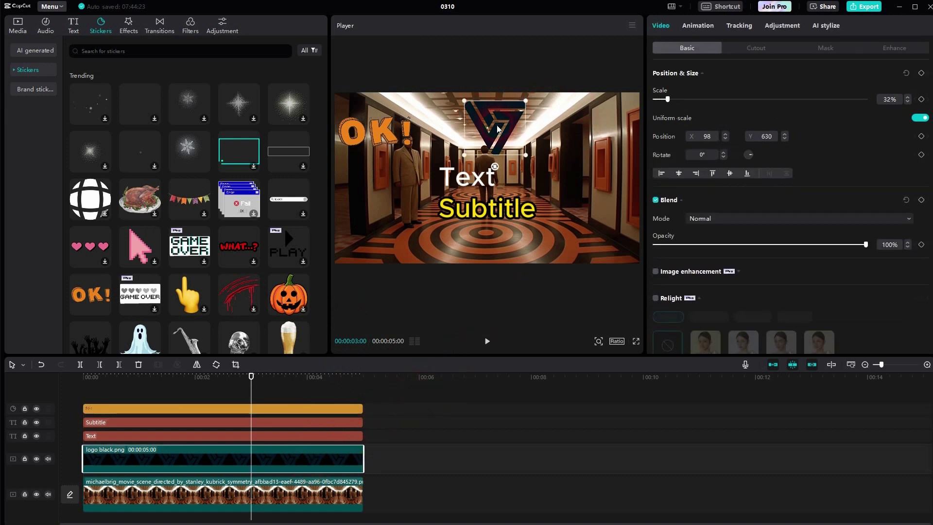
- Apply Align center and Align bottom to the logo black.png clip
left_click(689, 75)
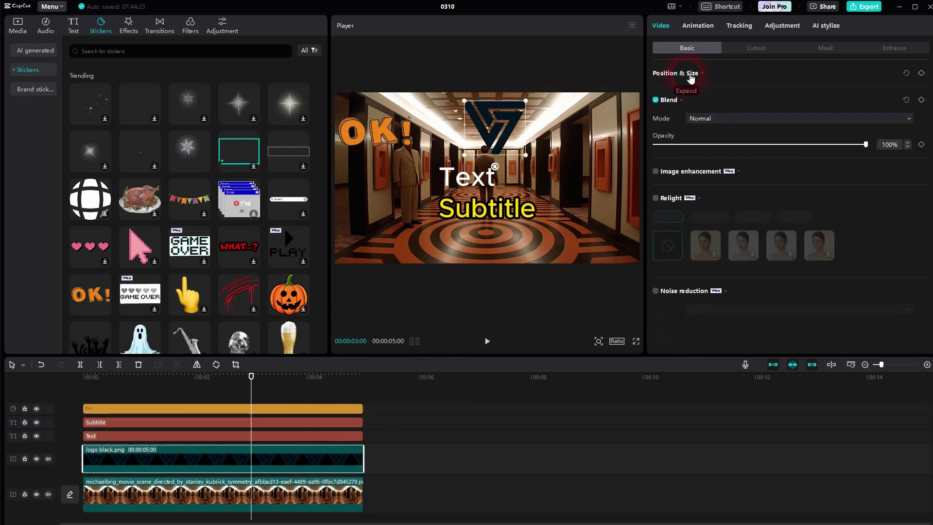
left_click(680, 173)
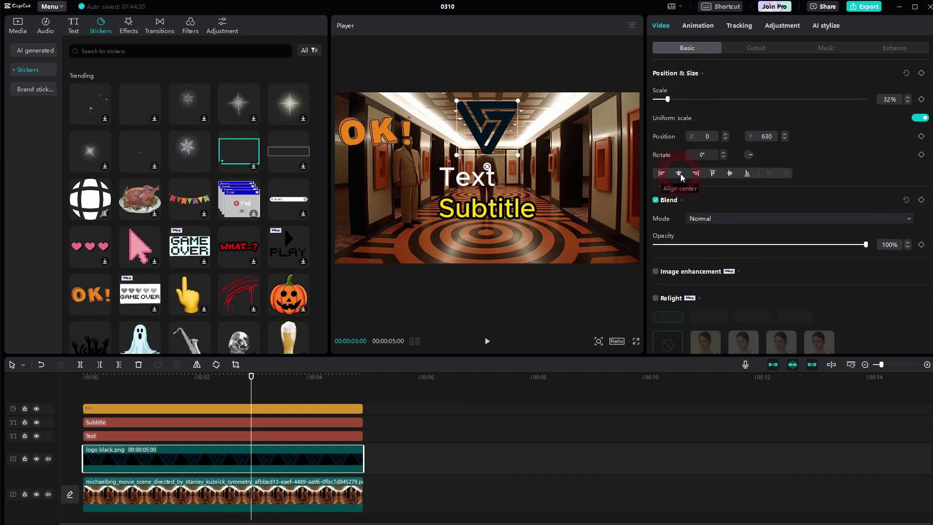
left_click(745, 176)
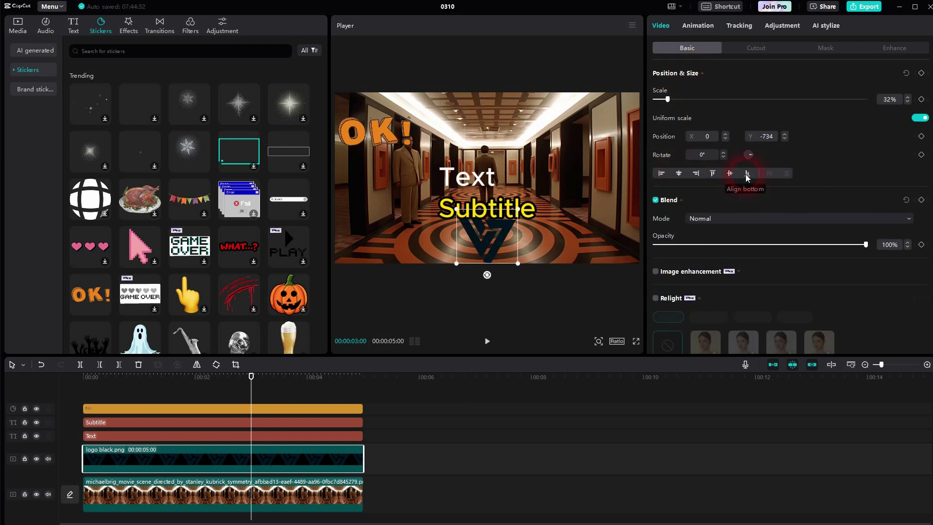